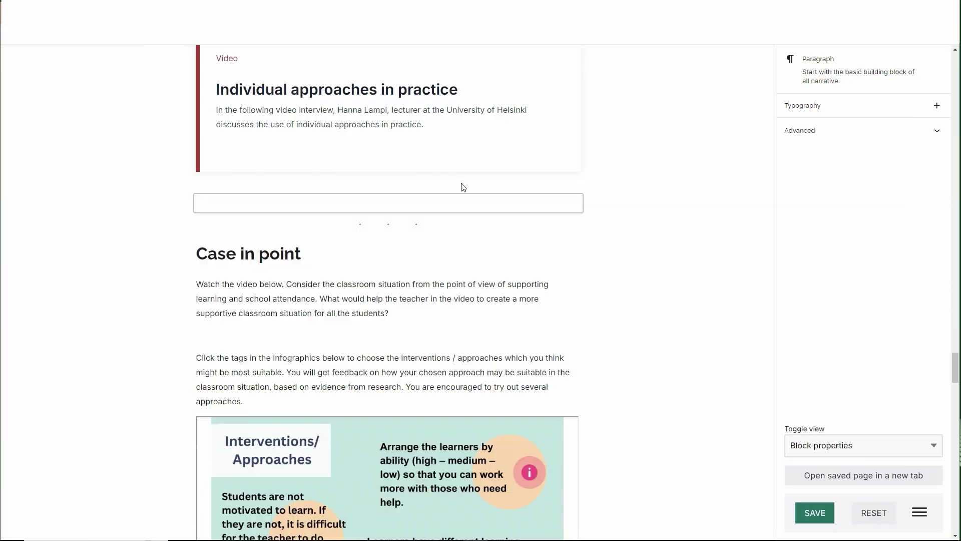
# Paste the prepared paragraphs and make the bold subheading a level 4 heading
pyautogui.write("One important feature of the Finnish three-level support system is flexibility. In many countries, providing more intensive support for a student may require an official statement or even a diagnosis from a medical professional. In Finland, the decision about the level and kind of support is based primarily on a pedagogical consideration by teachers and other teaching professionals, and a statement by a medical professional is not a prerequisite for providing support. The level of support provided to a student may change during a school year or across the school years. In the best-case scenario, the built-in flexibility in the system diminishes unnecessary delays between identifying the problem and beginning the support. Support of learning and school attendance is offered in all Finnish schools At the beginning of 2020s, annually approximately 14% of basic education students received intensified support, while special support was offered to approximately 9 % of students. The options for organizing special support still include a placement in a special education class within mainstream schools or in separate special education schools which exist in some larger towns. However, the primary option for students who receive special support should be placement in mainstream classrooms with same-age peers in a mainstream school. As about one quarter of students receive either special or intensified support, it means that providing the support is the responsibility of every educator in every school In Finland. In a broader sense, this is aligned with the Finnish comprehensive school's original aim to enable quality education and equal educational opportunities all students (Lintuvuori & Rämö , 2022).")
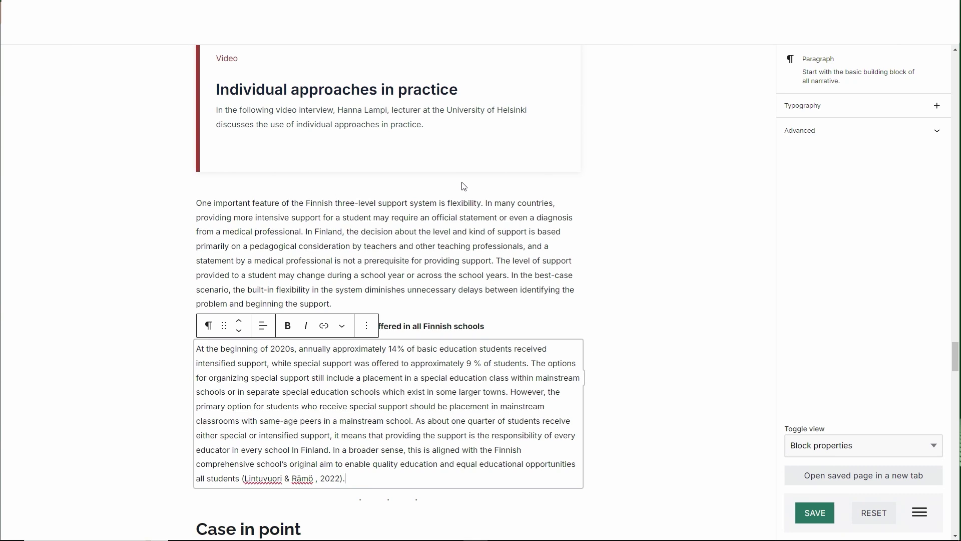
pyautogui.tripleClick(430, 325)
pyautogui.click(217, 302)
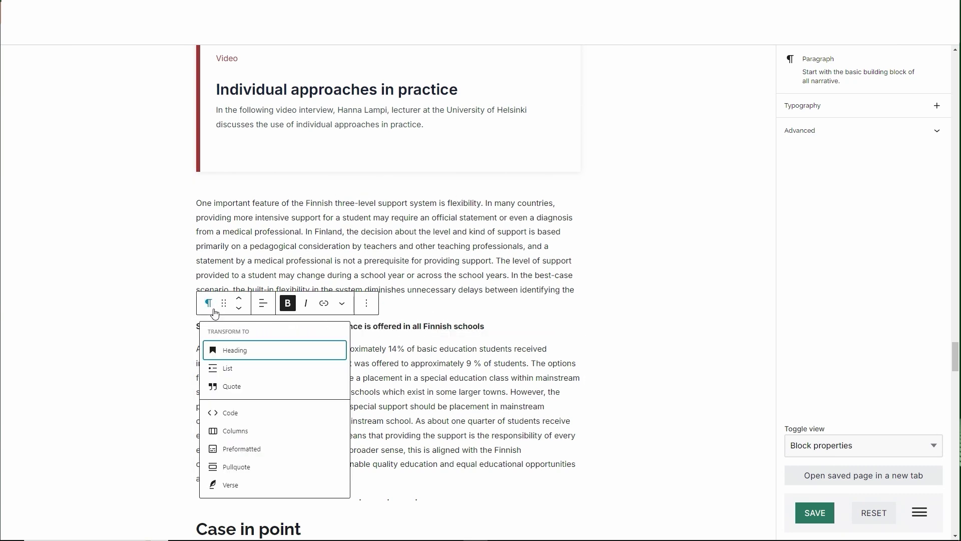
pyautogui.click(229, 348)
pyautogui.click(262, 302)
pyautogui.click(269, 387)
# Add a YouTube embed holding the pasted video link above the paragraph
pyautogui.hotkey('ctrl', 'alt', 't')
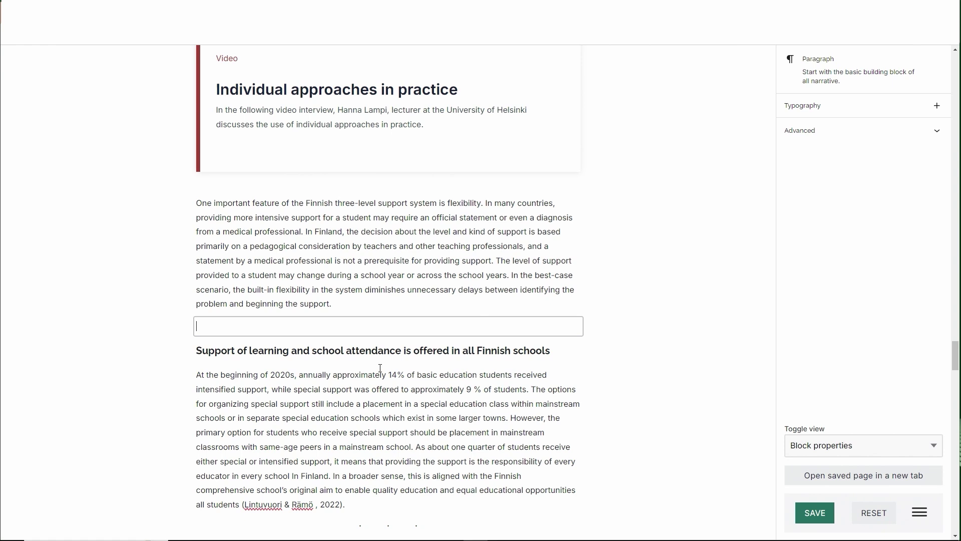
pyautogui.write('/you')
pyautogui.press('Return')
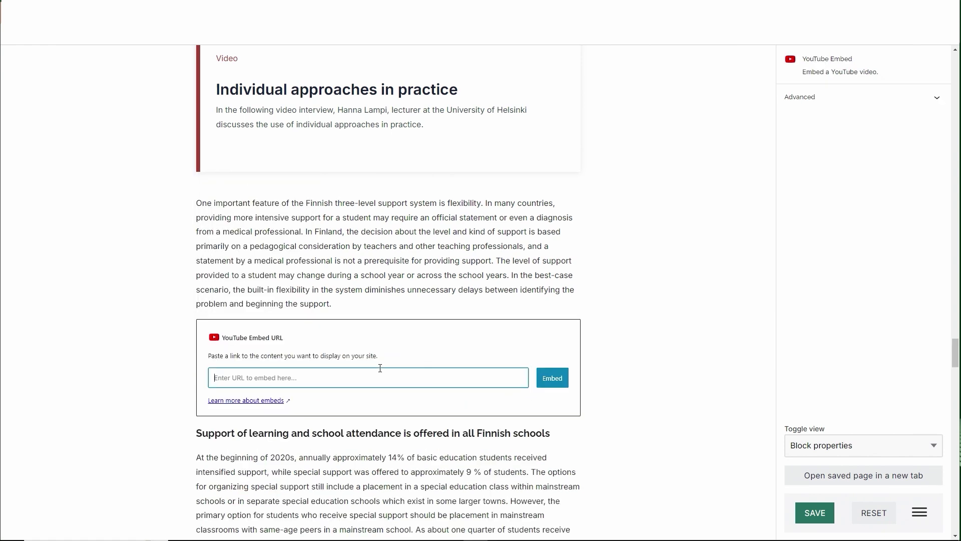
pyautogui.write('https://youtu.be/7anPZcc1tOg')
pyautogui.click(241, 300)
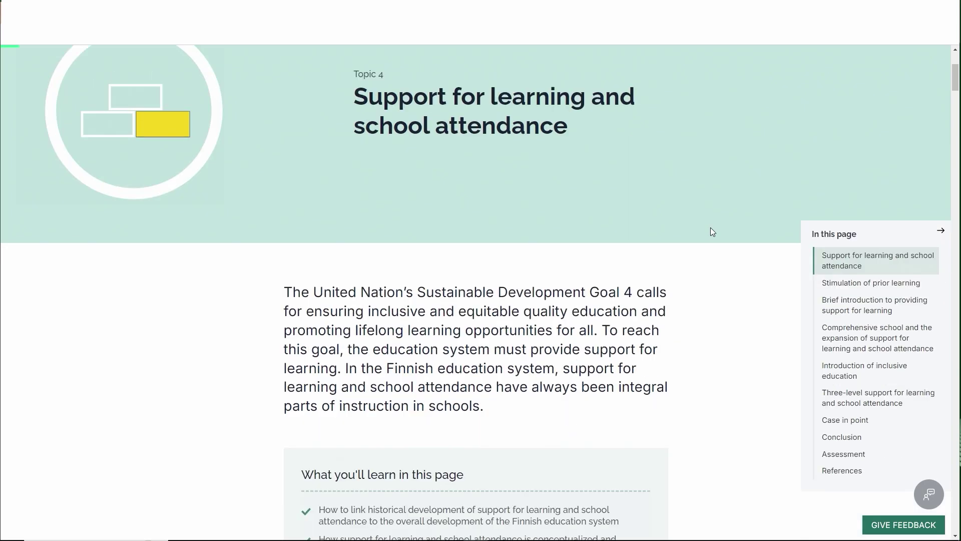
pyautogui.scroll(-2, 711, 227)
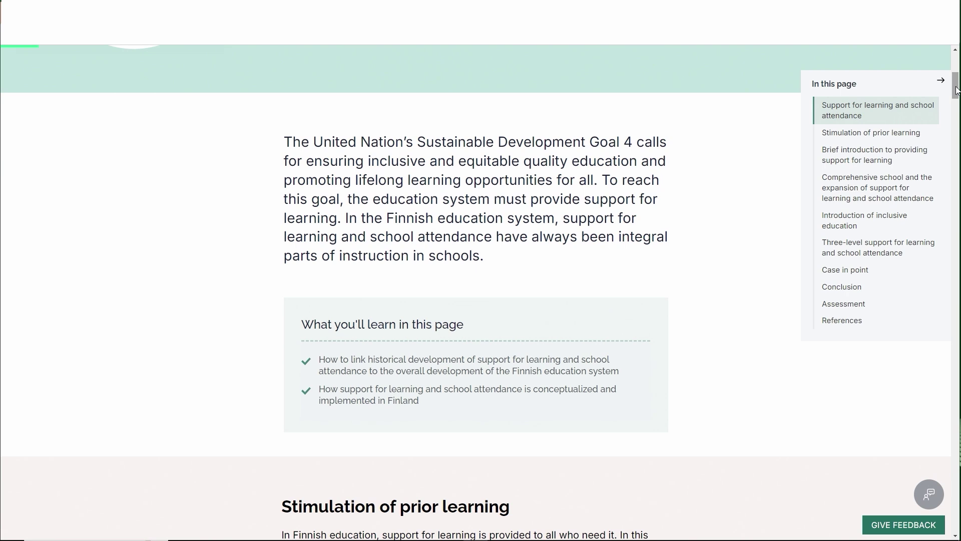
pyautogui.moveTo(957, 90); pyautogui.dragTo(958, 238)
# Expand the 'Read more about the changes caused by the comprehensive school reform' accordion
pyautogui.click(655, 88)
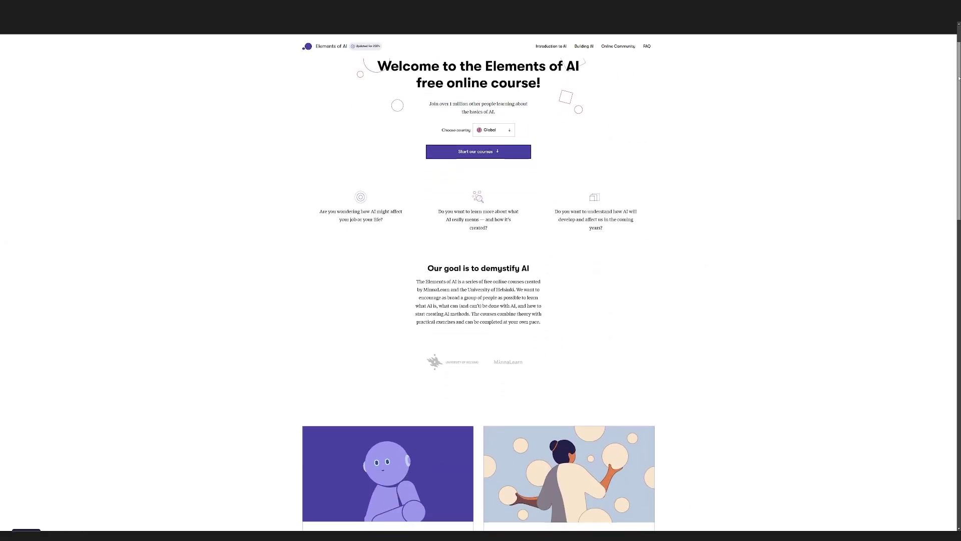
pyautogui.scroll(-1, 946, 186)
pyautogui.scroll(-1, 946, 186)
pyautogui.scroll(-1, 945, 187)
pyautogui.scroll(-1, 945, 186)
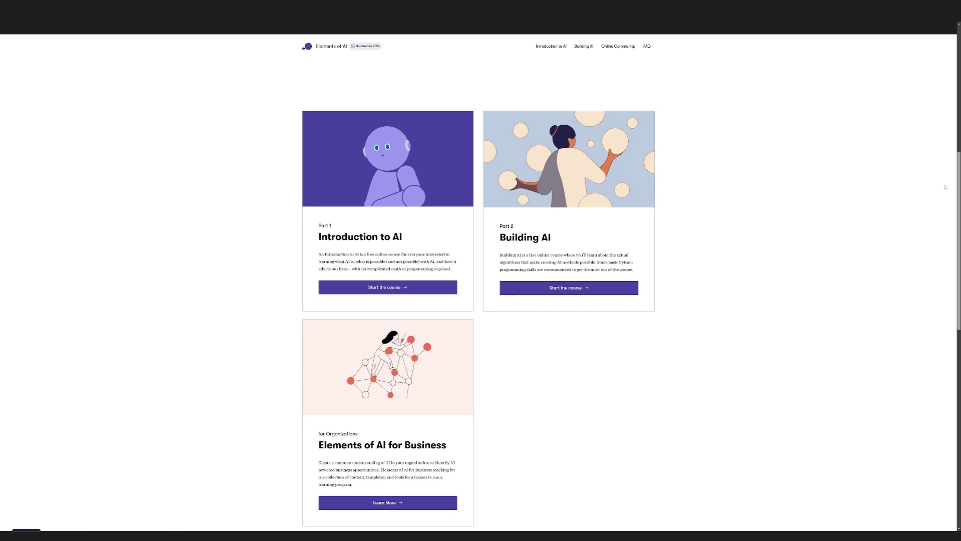
# Start the Introduction to AI course and enter the 'What is AI?' chapter card
pyautogui.click(388, 261)
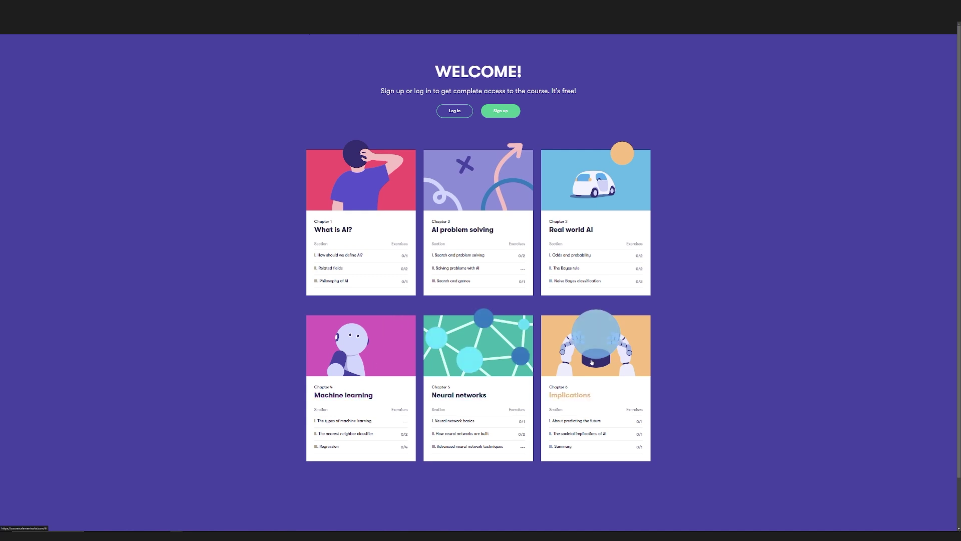
pyautogui.click(333, 231)
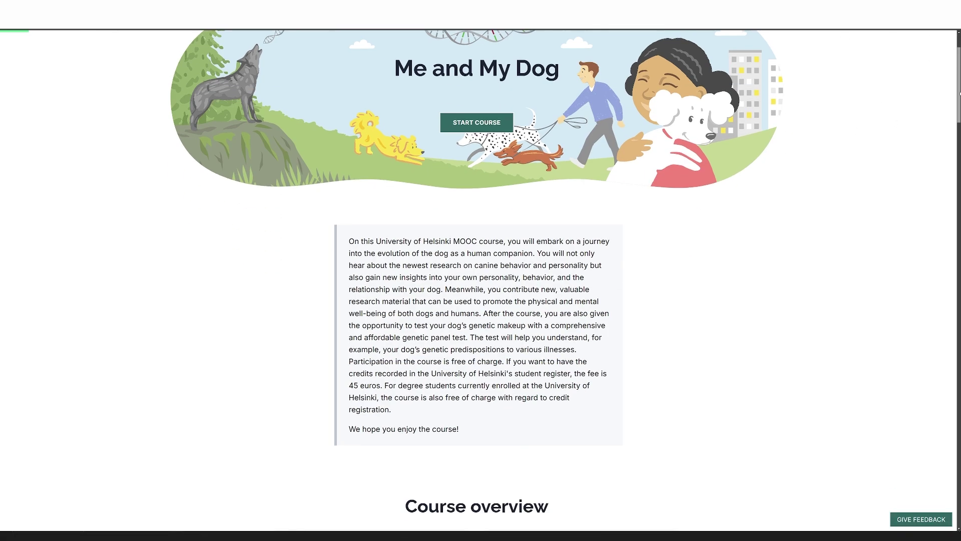
pyautogui.scroll(-3, 481, 271)
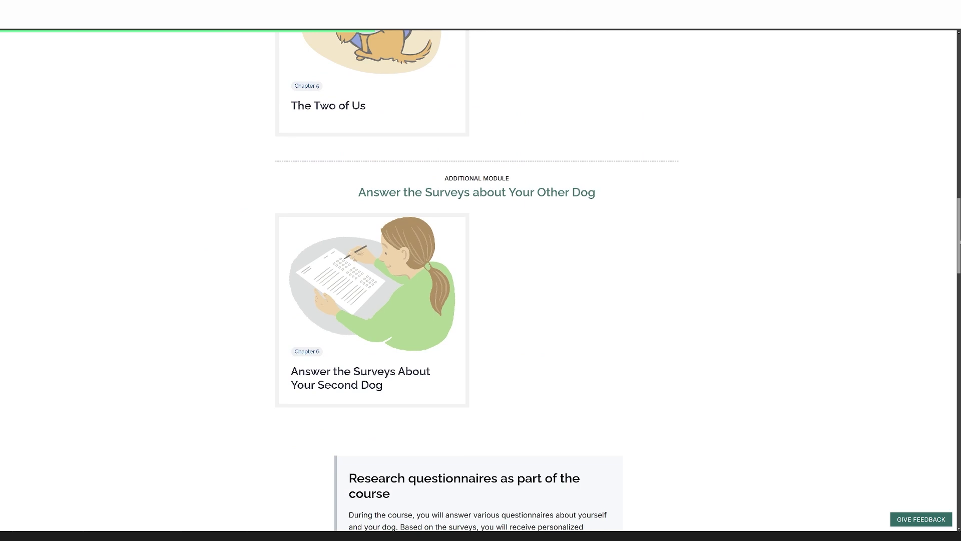
# Open Chapter 6's Background survey, answer Yes to the dog living with you, and show the breed list
pyautogui.click(436, 267)
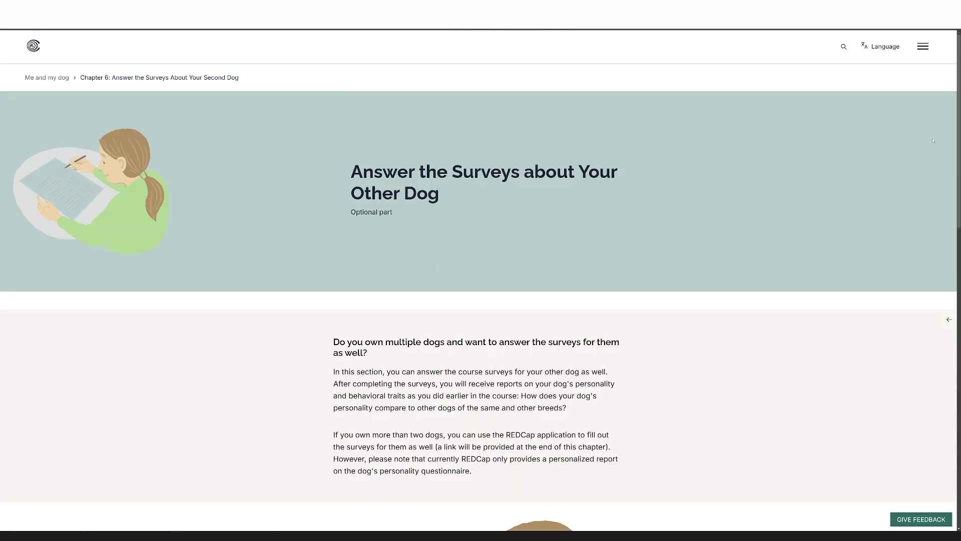
pyautogui.scroll(-4, 481, 281)
pyautogui.scroll(-3, 481, 282)
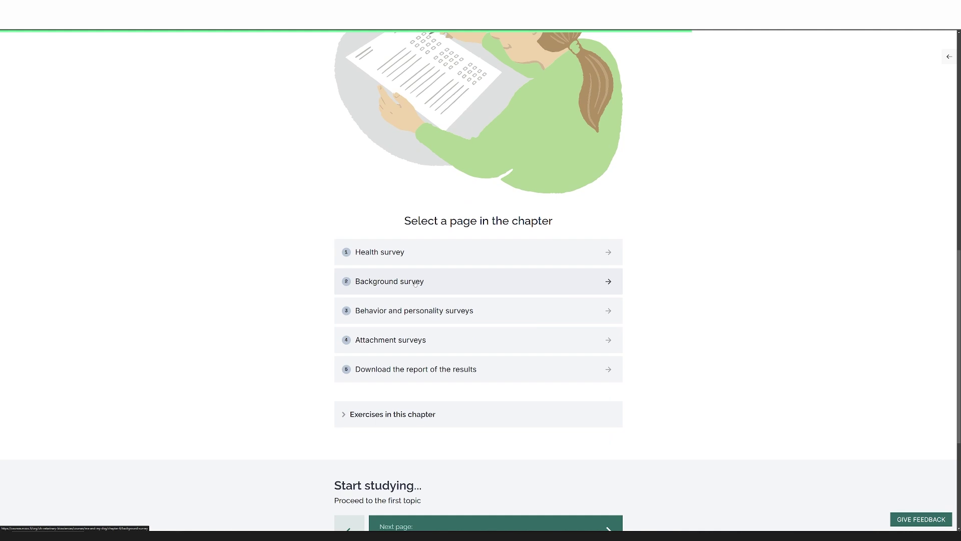
pyautogui.click(415, 282)
pyautogui.scroll(-3, 422, 281)
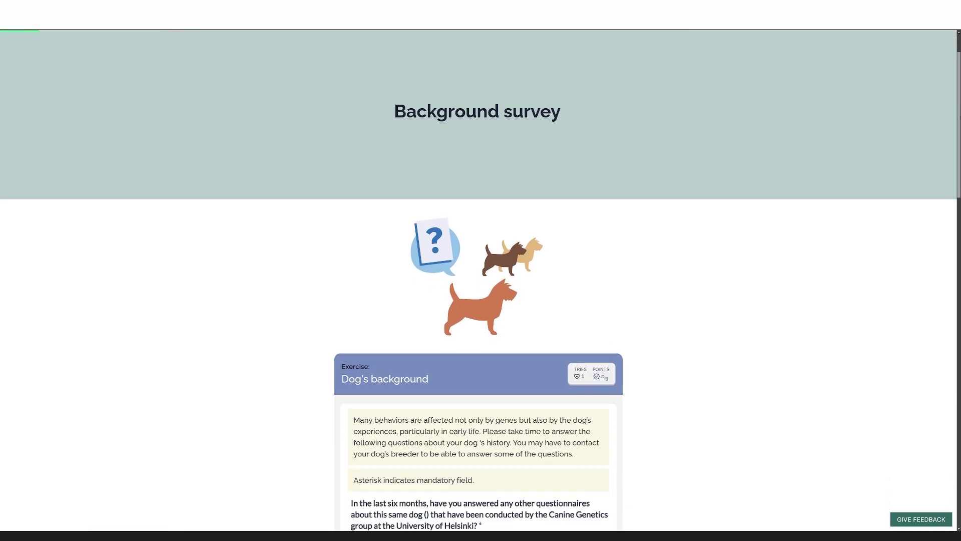
pyautogui.scroll(-2, 480, 282)
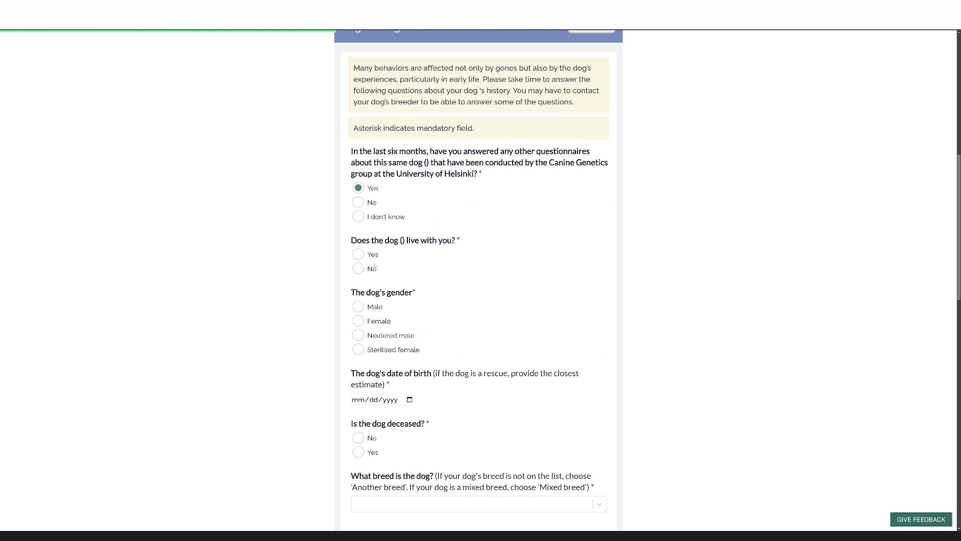
pyautogui.click(358, 255)
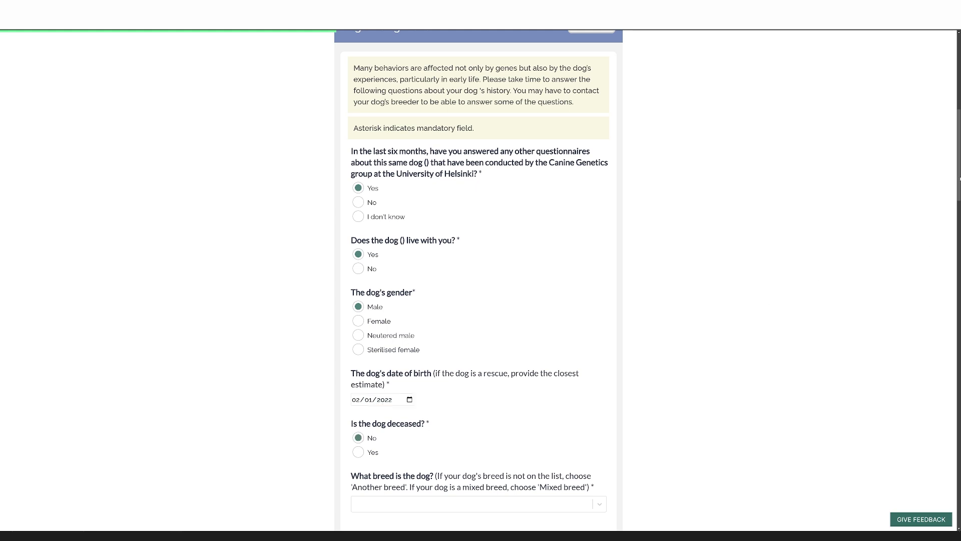
pyautogui.moveTo(959, 178); pyautogui.dragTo(952, 222)
pyautogui.click(399, 266)
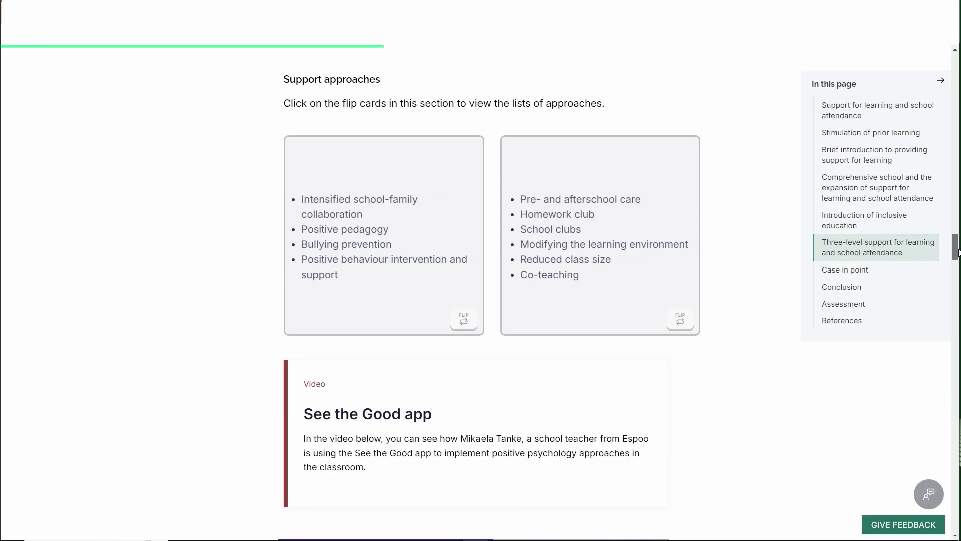
pyautogui.moveTo(958, 253); pyautogui.dragTo(958, 296)
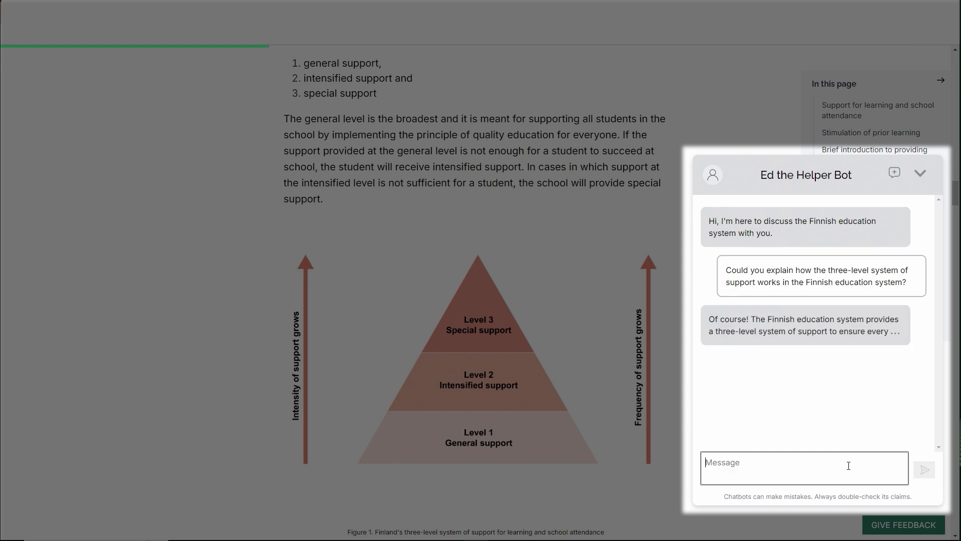
pyautogui.write('Thn')
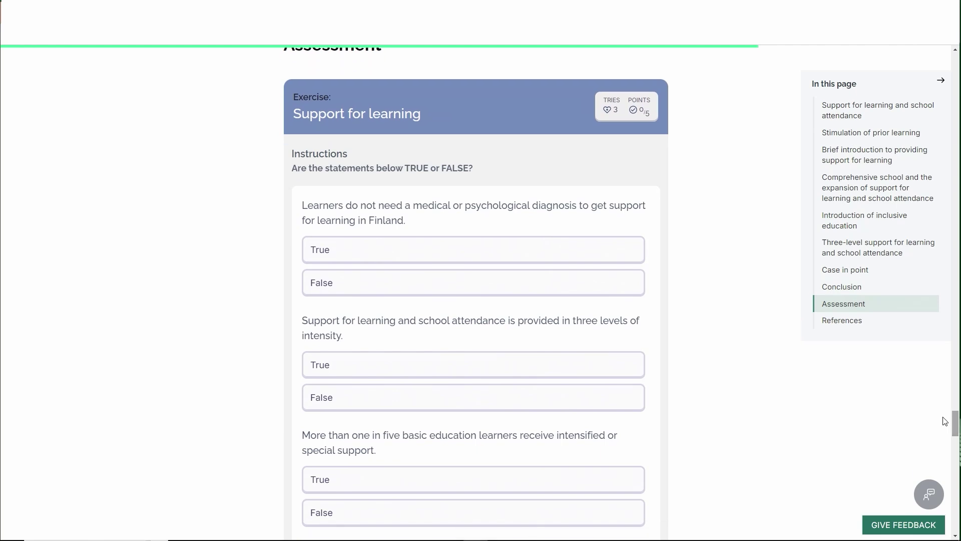
# Mark the diagnosis statement True, the three-levels statement False, and the one-in-five statement True
pyautogui.click(601, 251)
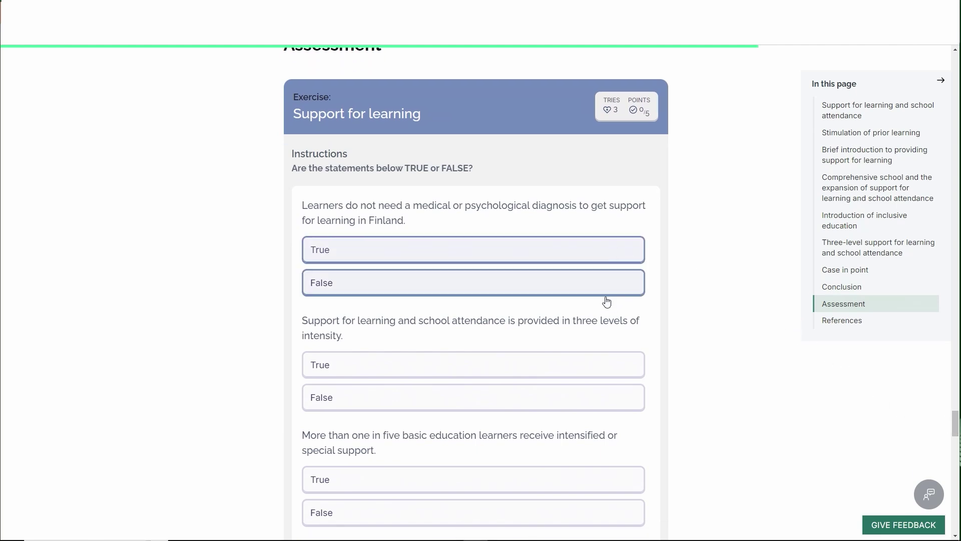
pyautogui.scroll(-1, 601, 303)
pyautogui.click(578, 317)
pyautogui.click(555, 350)
pyautogui.scroll(-2, 554, 352)
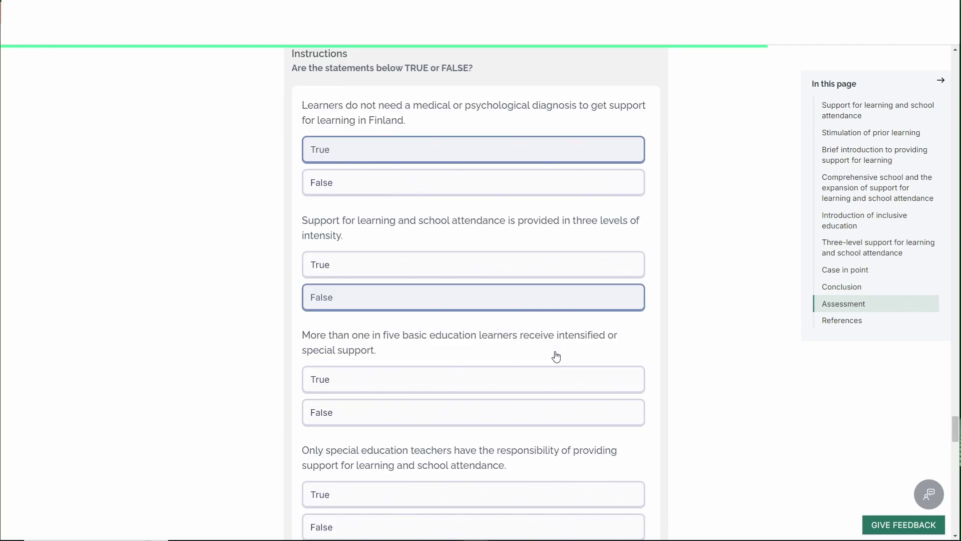
pyautogui.click(553, 343)
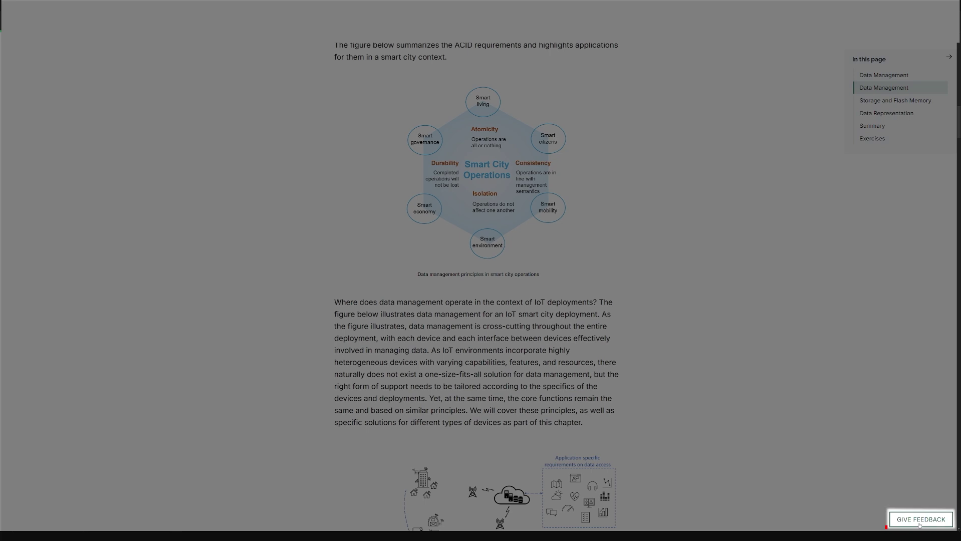
# Choose Written Feedback from the Give Feedback options on the data management page
pyautogui.click(921, 519)
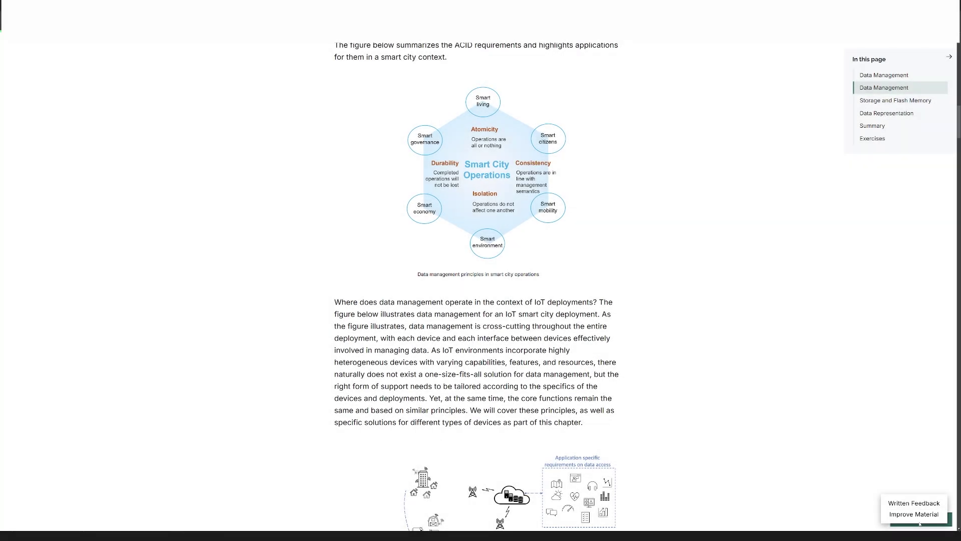
pyautogui.click(912, 501)
pyautogui.write("I'm sending feedback reg")
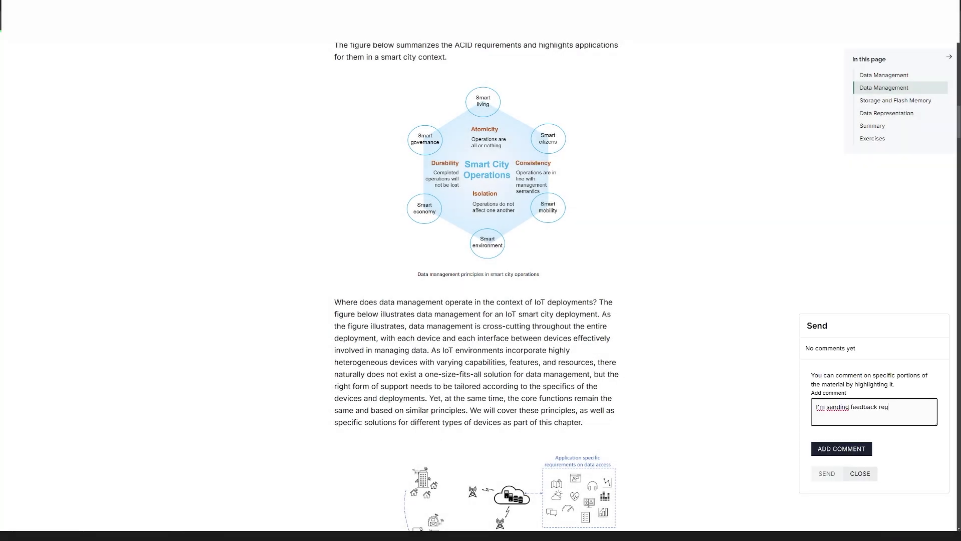